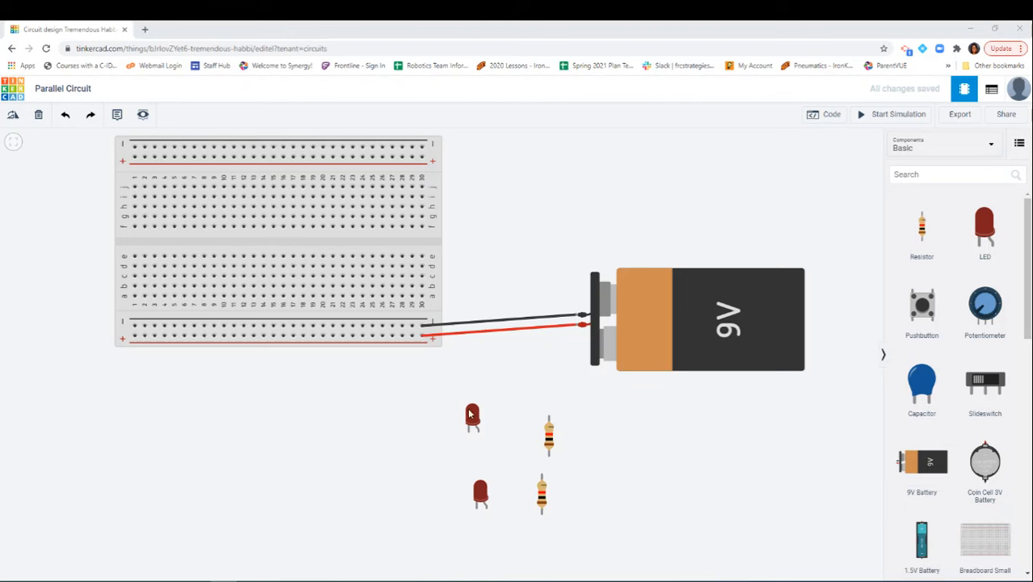
Place an LED in holes e21 and e22 of the breadboard, and rotate a resistor horizontal to place it across e24 to e28
{"action": "left_click_drag", "start_coordinate": [470, 415], "coordinate": [337, 246]}
{"action": "left_click", "coordinate": [549, 435]}
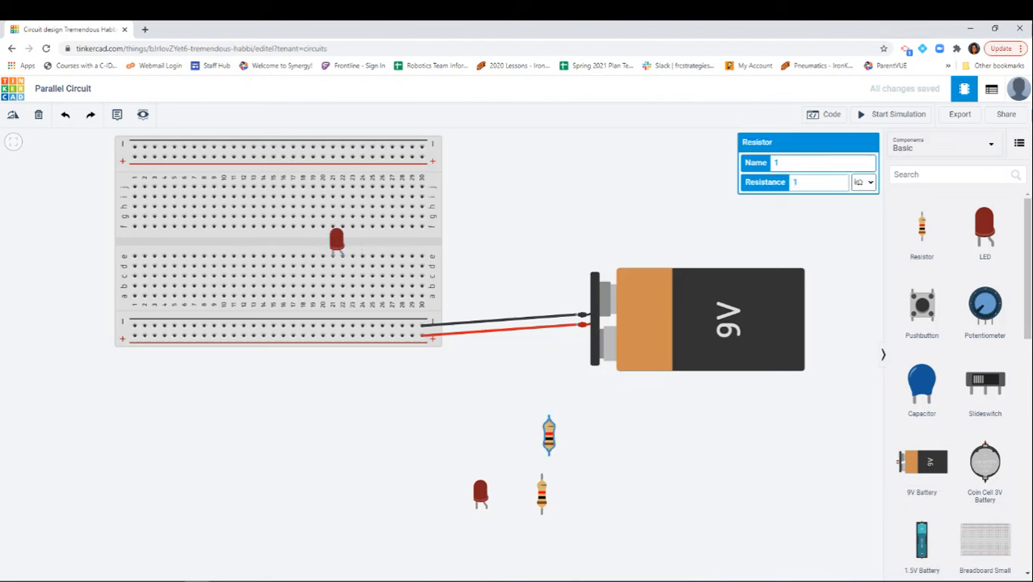
{"action": "left_click", "coordinate": [13, 116]}
{"action": "left_click", "coordinate": [13, 115]}
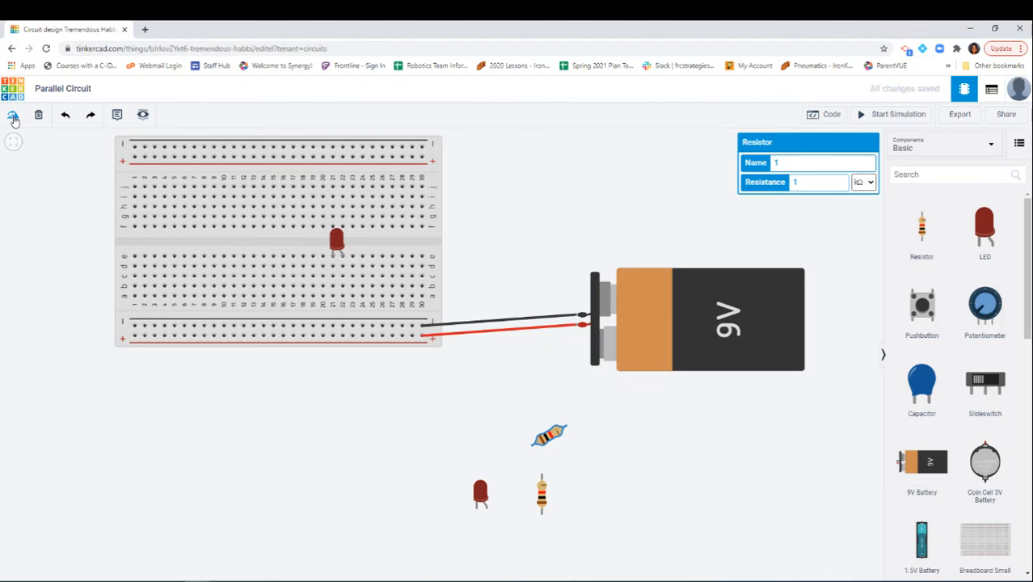
{"action": "left_click", "coordinate": [13, 116]}
{"action": "left_click_drag", "start_coordinate": [552, 440], "coordinate": [381, 265]}
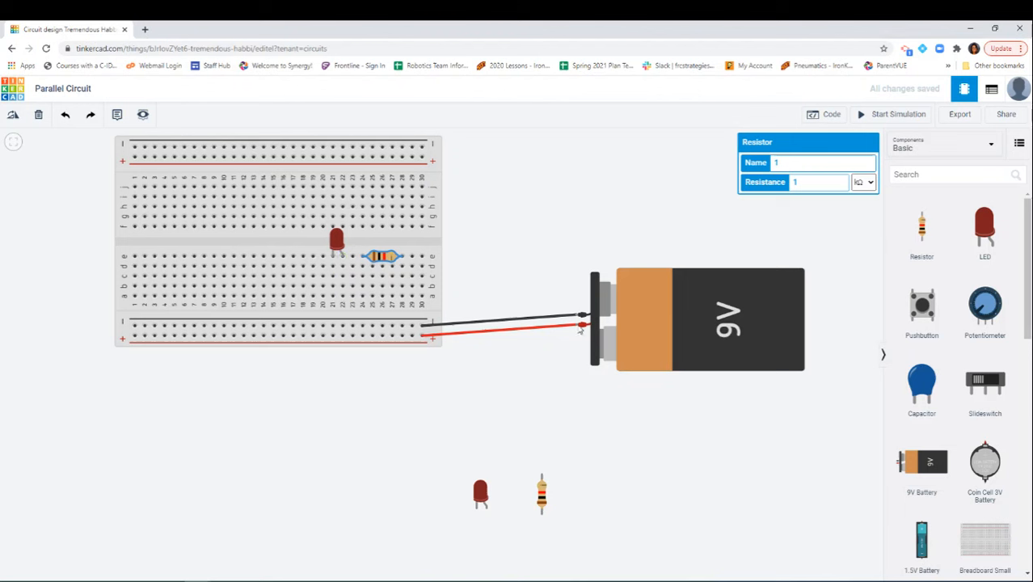
Wire the lower positive rail to hole a28, and connect the resistor to the LED with a wire from d24 to d22
{"action": "left_click", "coordinate": [403, 336]}
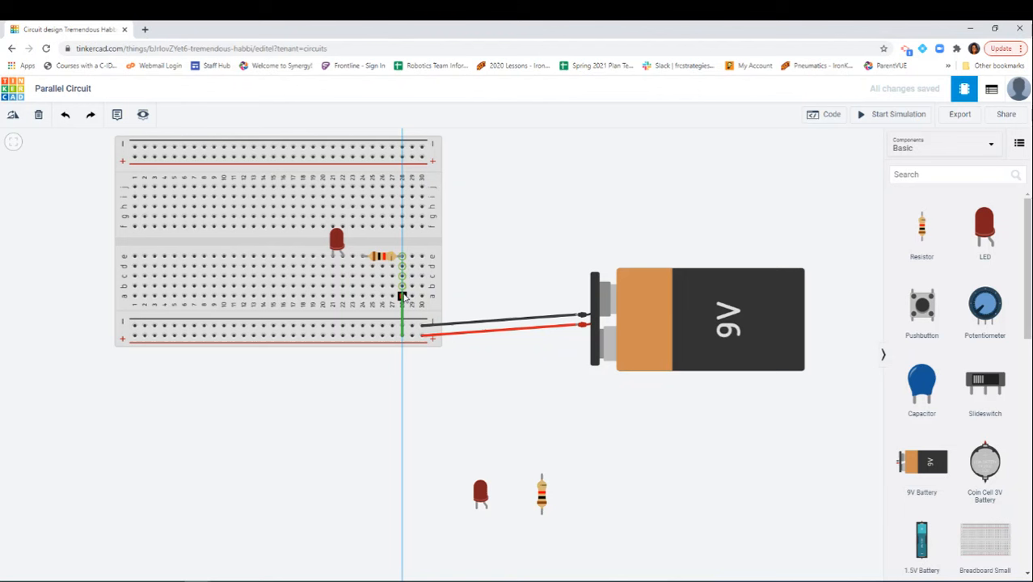
{"action": "left_click", "coordinate": [403, 296]}
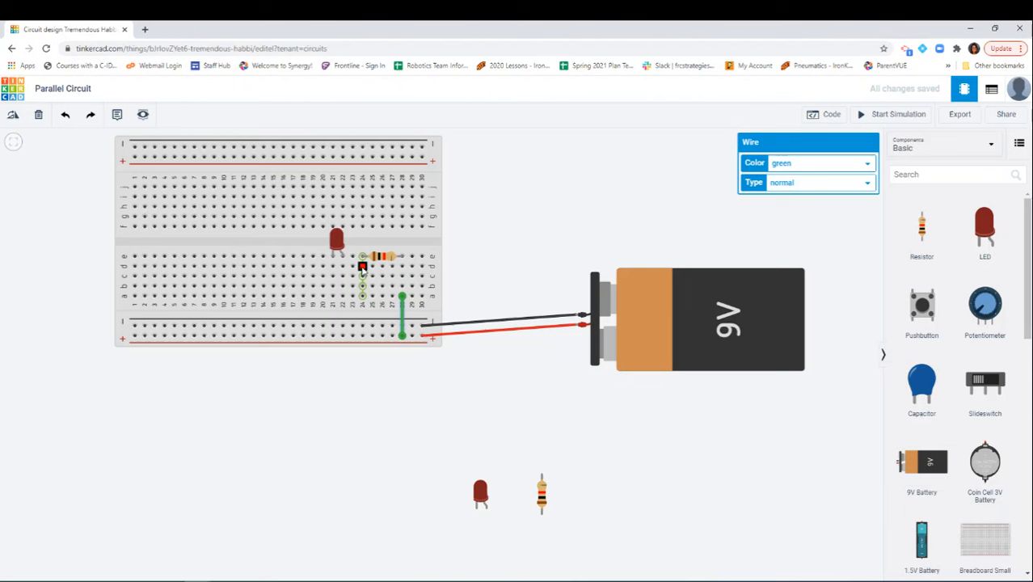
{"action": "left_click", "coordinate": [362, 267]}
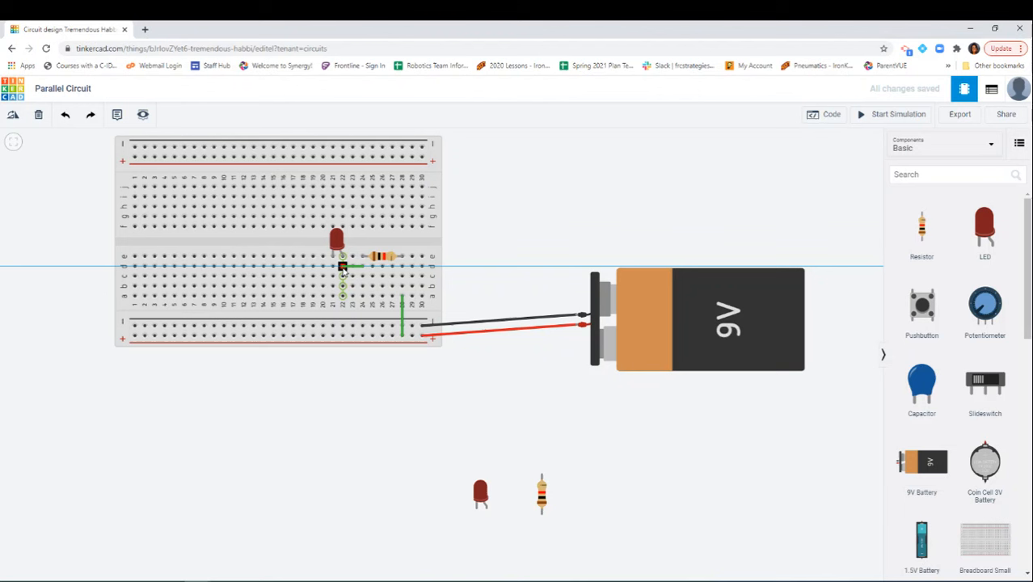
{"action": "left_click", "coordinate": [343, 267]}
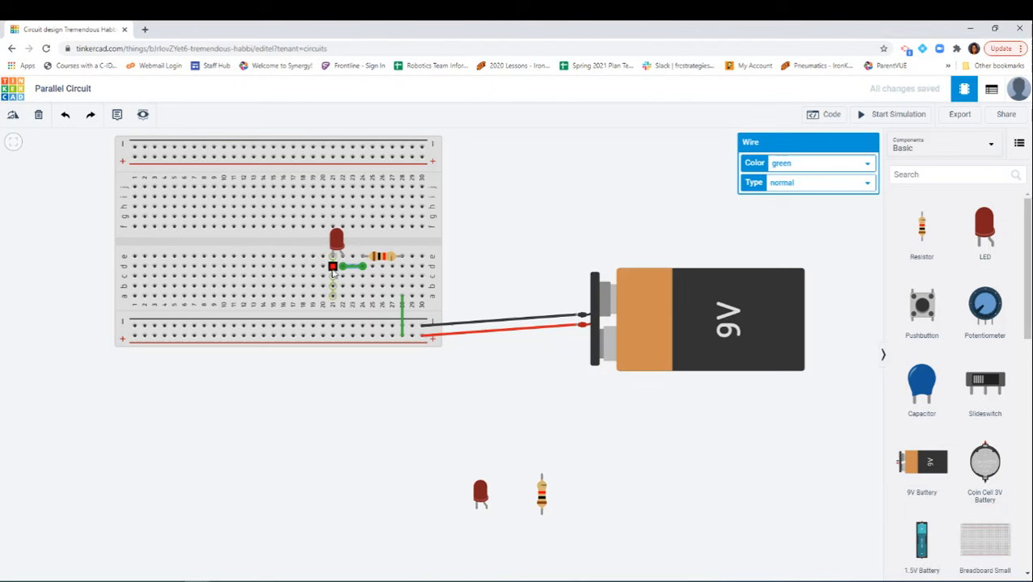
{"action": "left_click", "coordinate": [332, 266]}
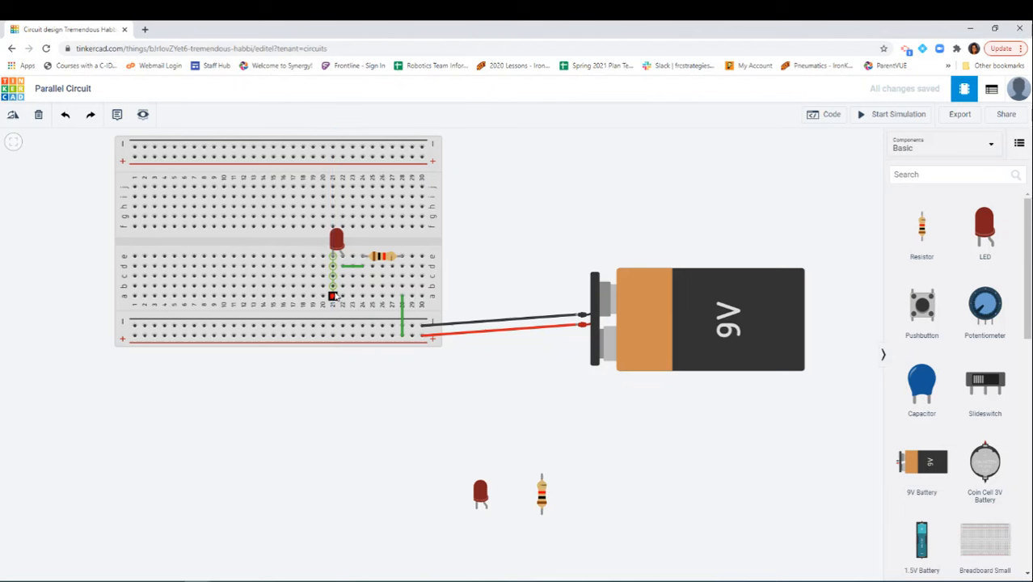
{"action": "key", "text": "Escape"}
{"action": "left_click", "coordinate": [333, 287]}
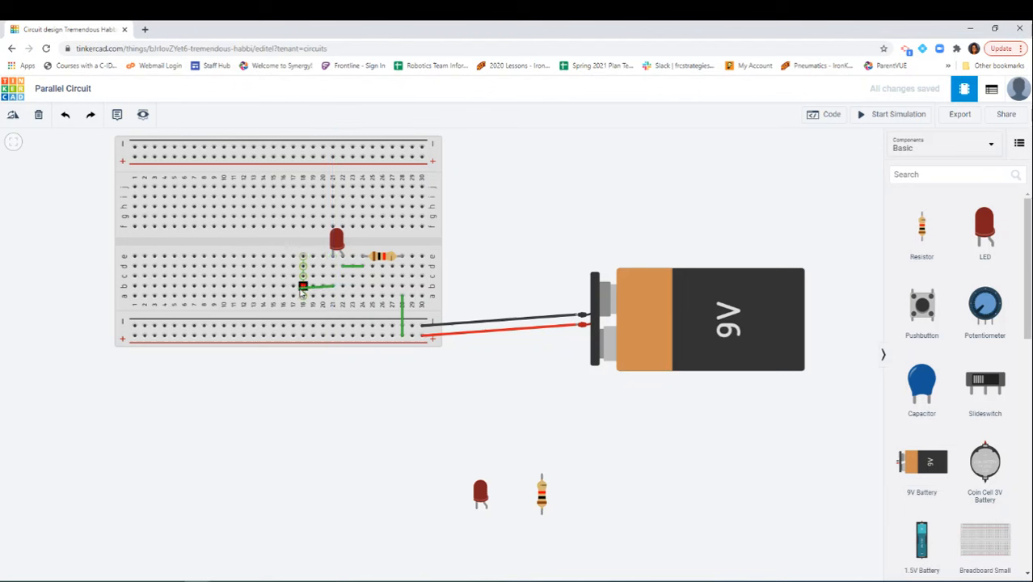
{"action": "key", "text": "Escape"}
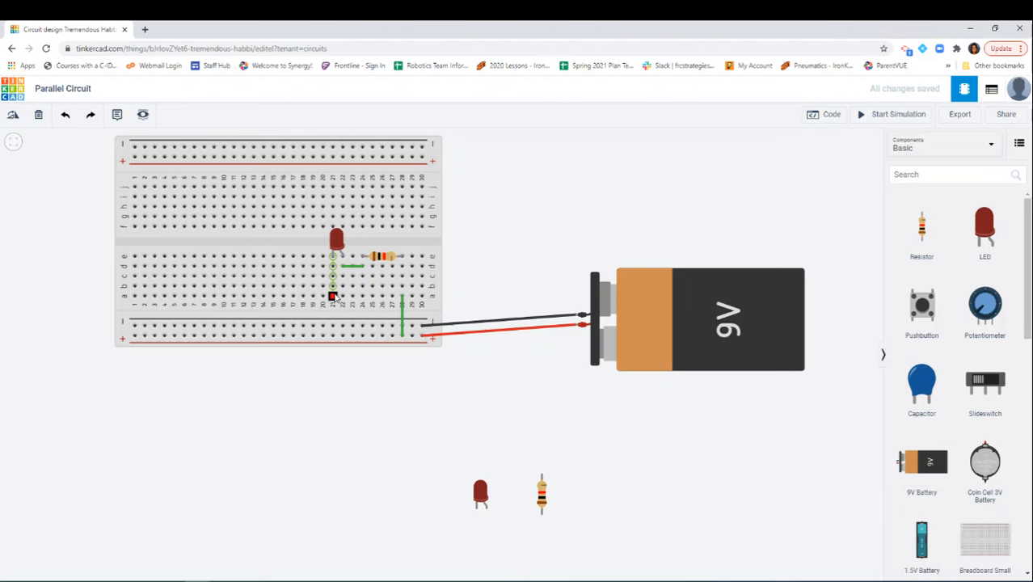
Wire hole a21 below the LED to the lower negative rail and colour the wire black
{"action": "left_click", "coordinate": [332, 297]}
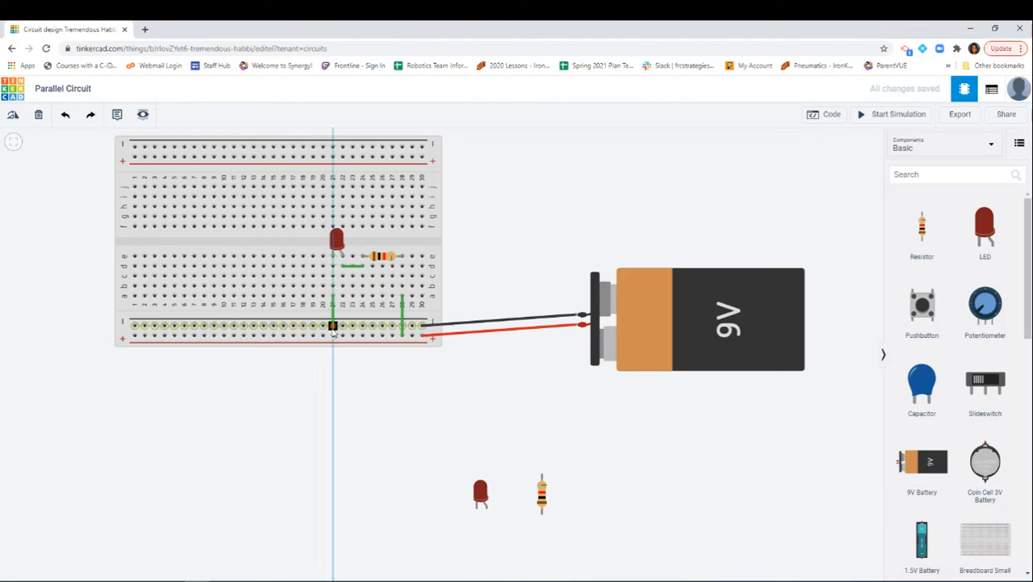
{"action": "left_click", "coordinate": [333, 326]}
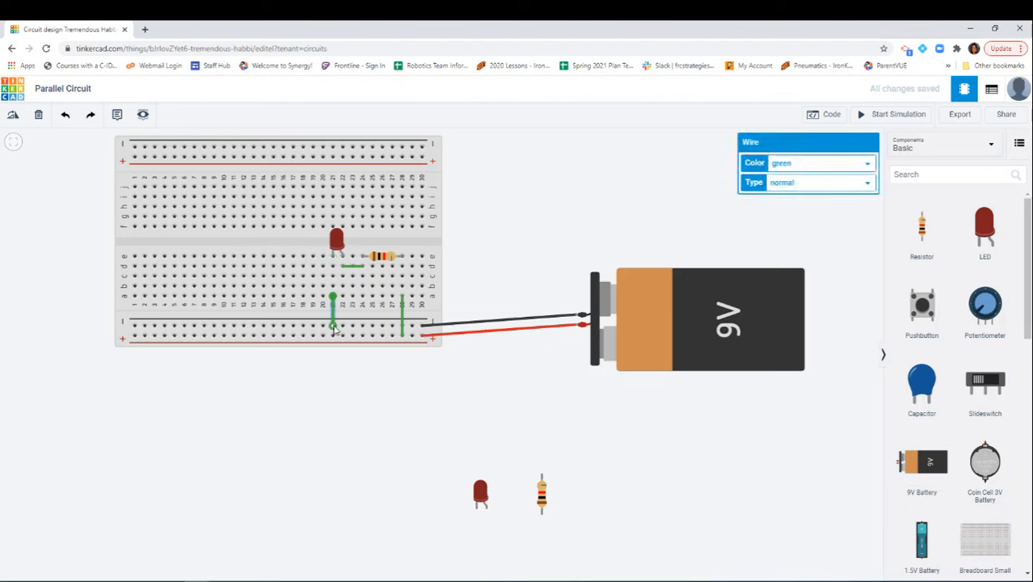
{"action": "left_click", "coordinate": [845, 167]}
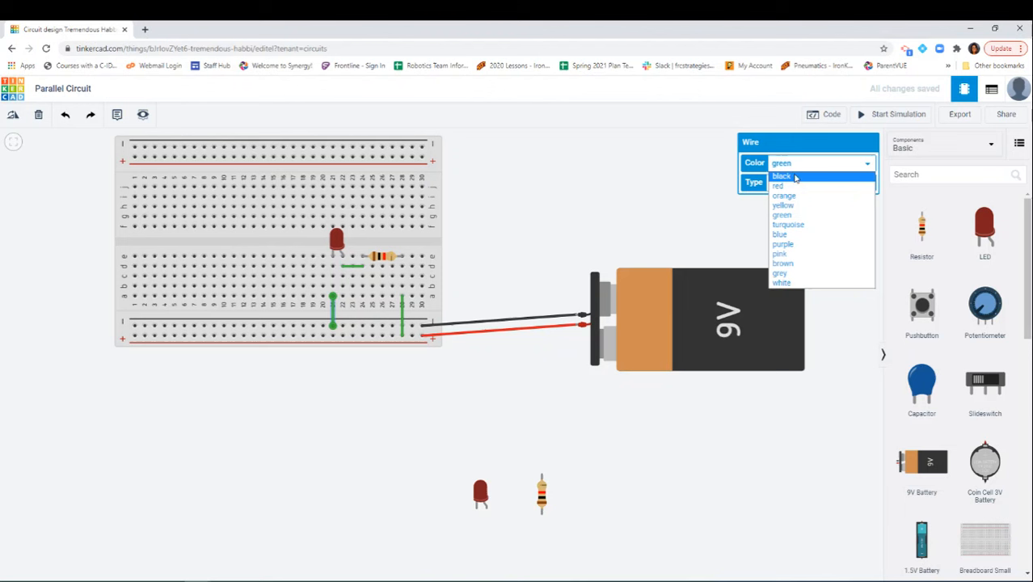
{"action": "left_click", "coordinate": [806, 177]}
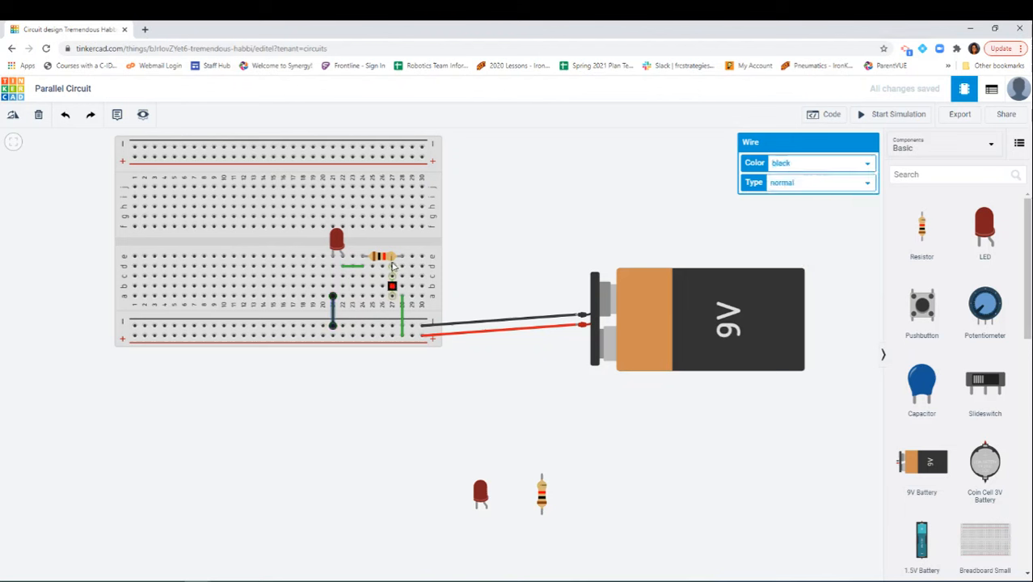
Run the simulation to test the single LED branch, and stop it
{"action": "left_click", "coordinate": [548, 209]}
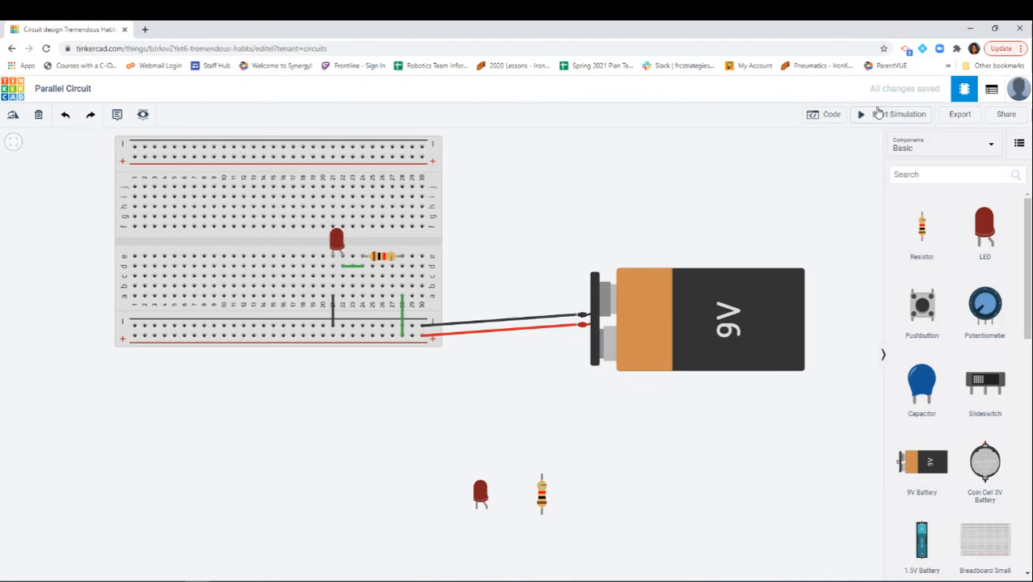
{"action": "left_click", "coordinate": [879, 114]}
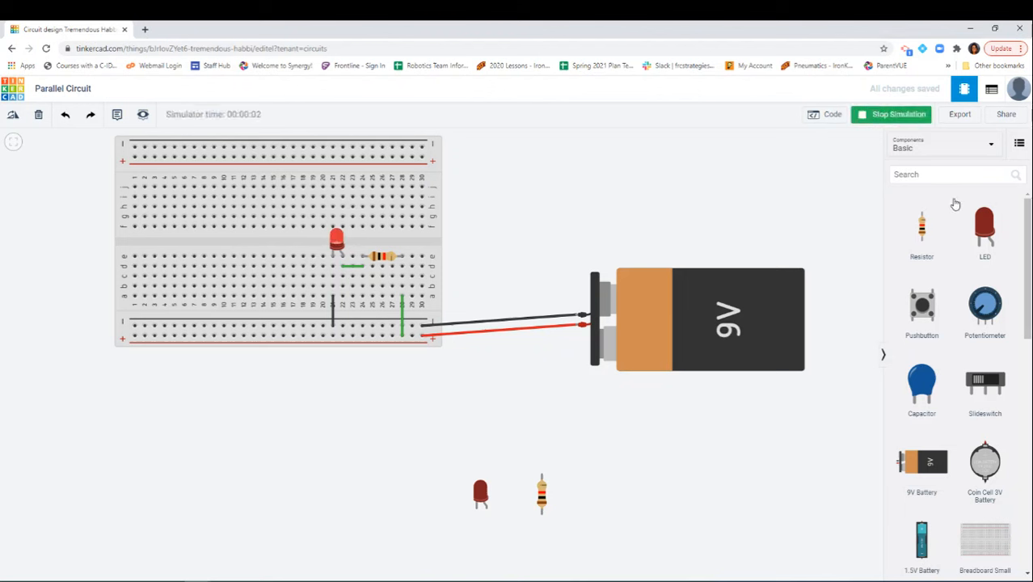
{"action": "left_click", "coordinate": [902, 116]}
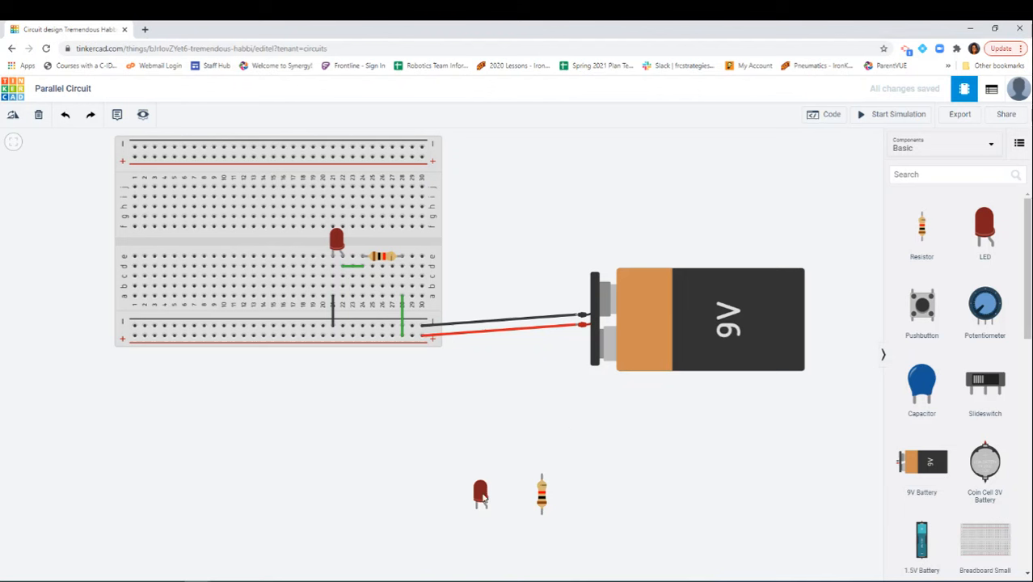
Place the second LED in holes e9 and e10, and rotate the second resistor horizontal to place it across e12 to e16
{"action": "left_click_drag", "start_coordinate": [485, 496], "coordinate": [222, 244]}
{"action": "left_click", "coordinate": [542, 493]}
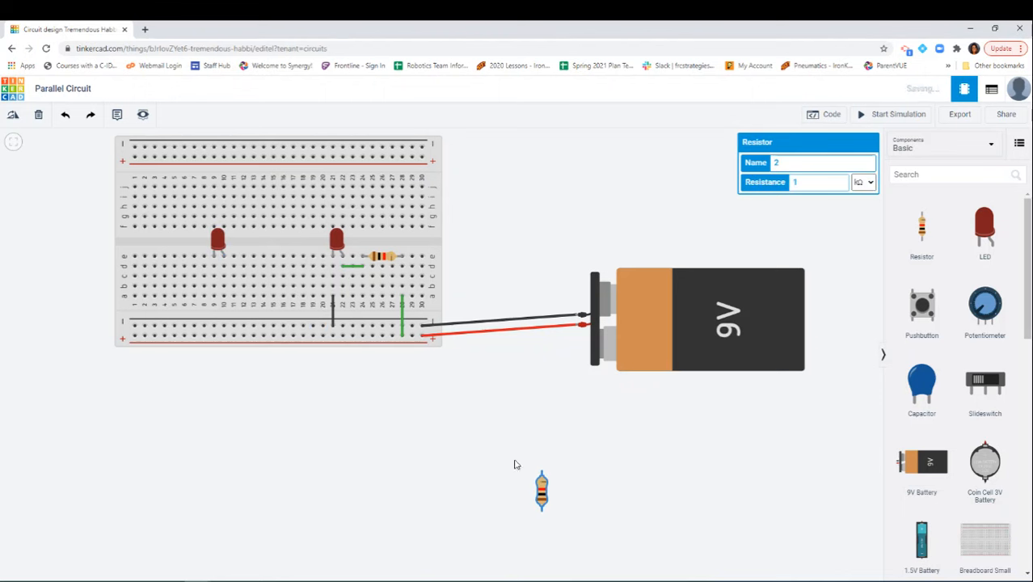
{"action": "left_click", "coordinate": [13, 114]}
{"action": "left_click", "coordinate": [13, 114]}
{"action": "left_click", "coordinate": [13, 114]}
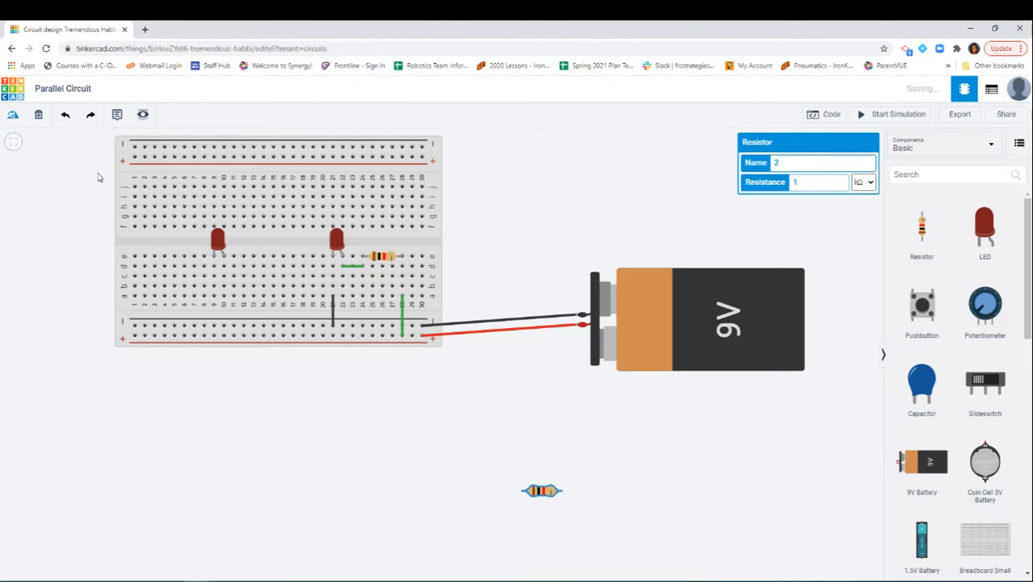
{"action": "left_click_drag", "start_coordinate": [526, 487], "coordinate": [291, 315]}
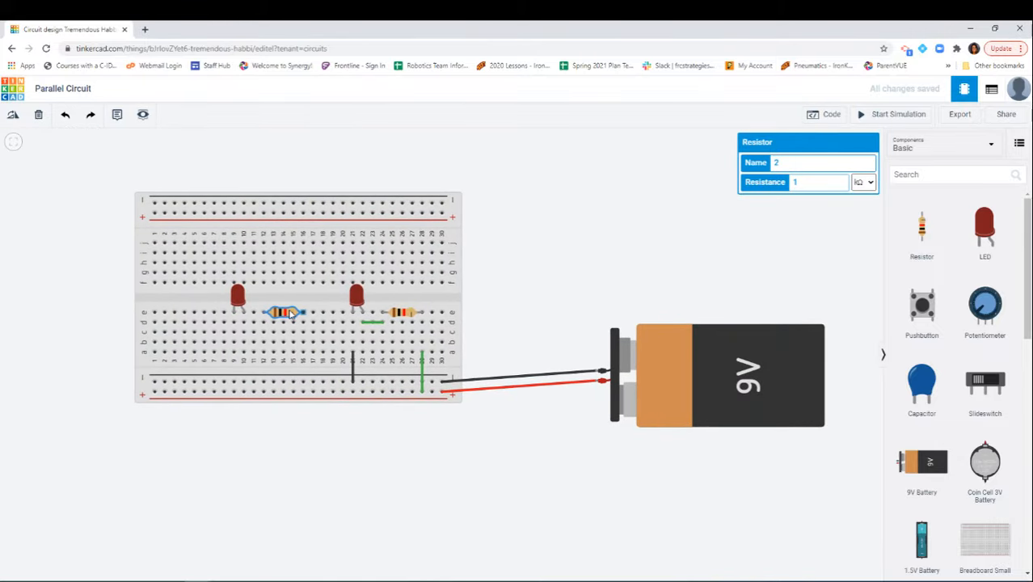
{"action": "left_click", "coordinate": [554, 491]}
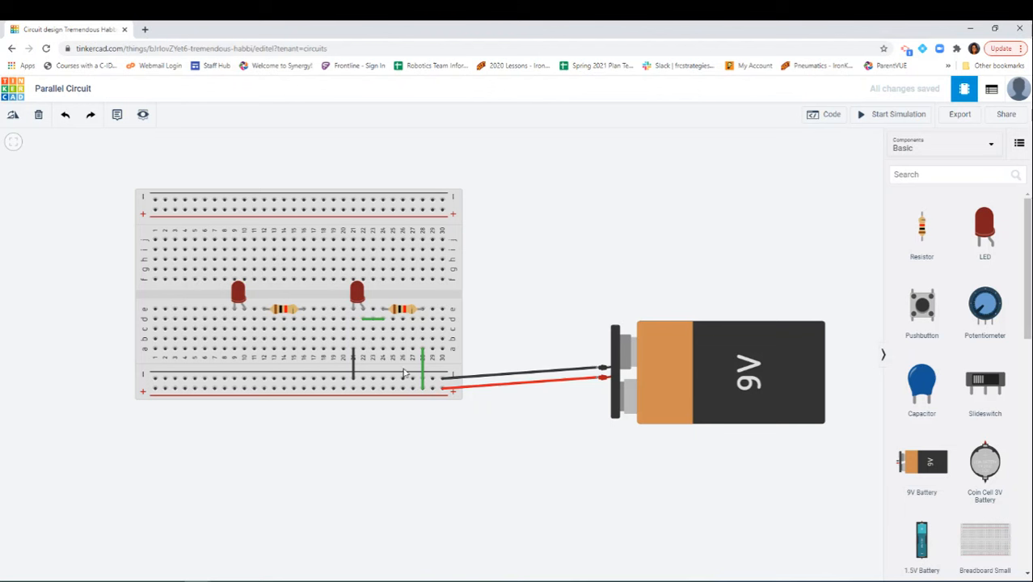
Wire the lower positive rail to hole d16, and connect the second resistor to its LED with a wire from d12 to d10
{"action": "left_click", "coordinate": [304, 390]}
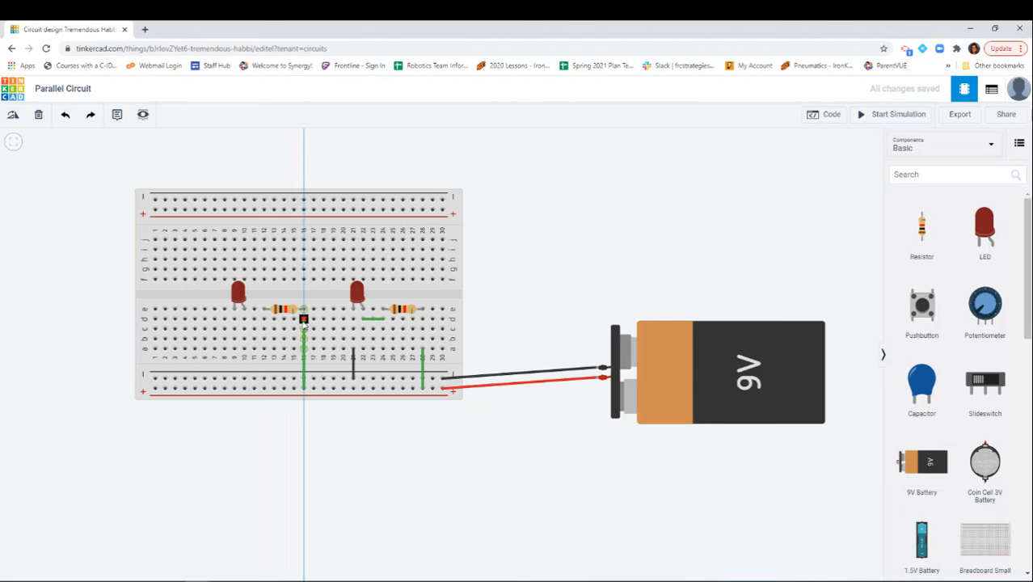
{"action": "left_click", "coordinate": [304, 319]}
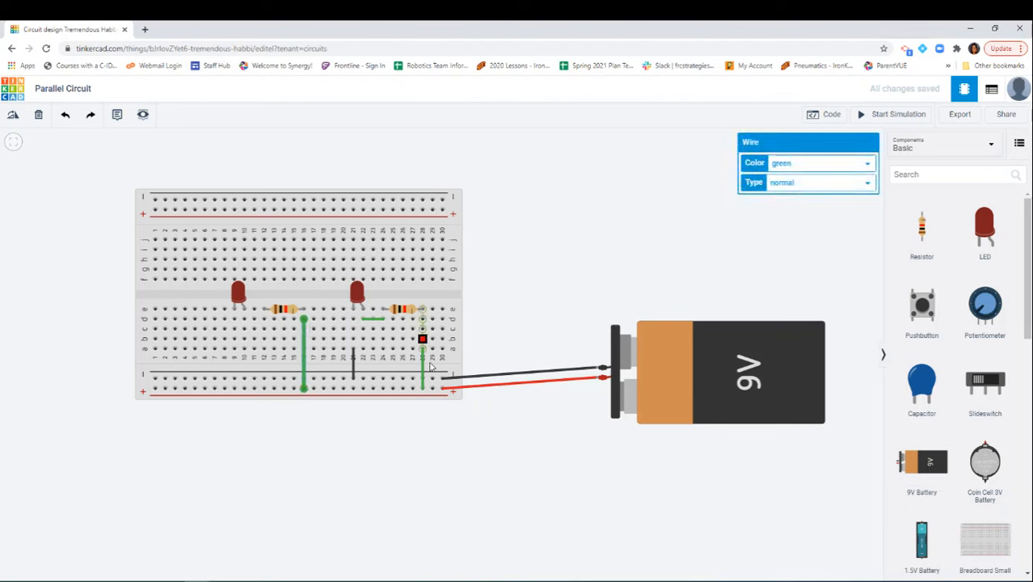
{"action": "left_click", "coordinate": [264, 319]}
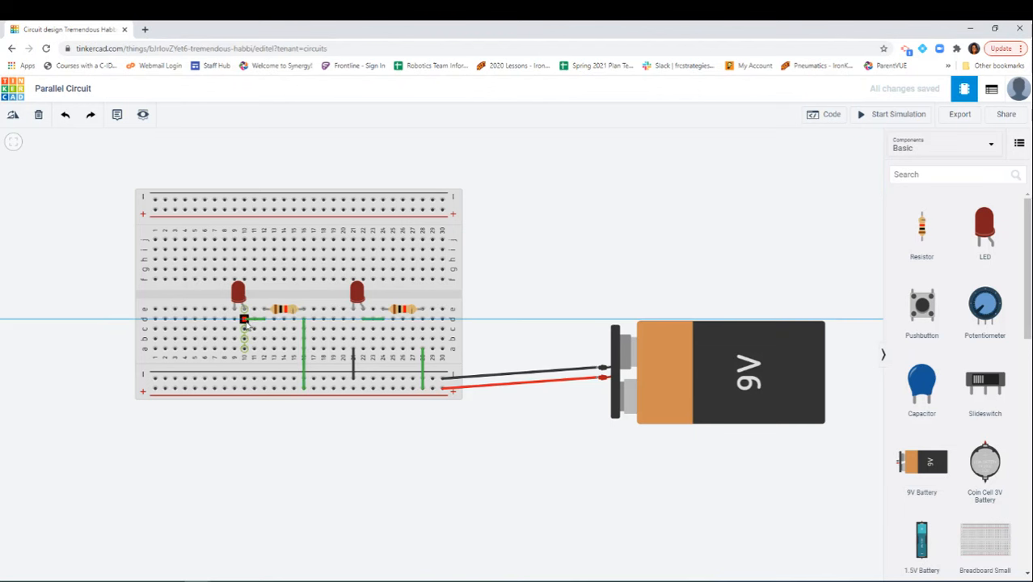
{"action": "left_click", "coordinate": [234, 319]}
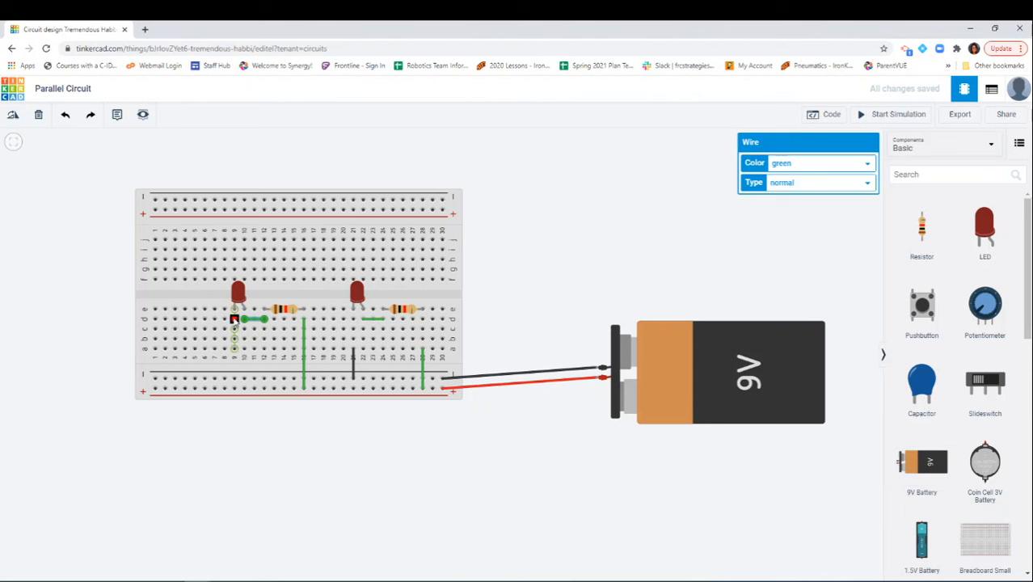
Wire hole d9 below the second LED to the lower negative rail and colour the wire black
{"action": "left_click", "coordinate": [234, 320]}
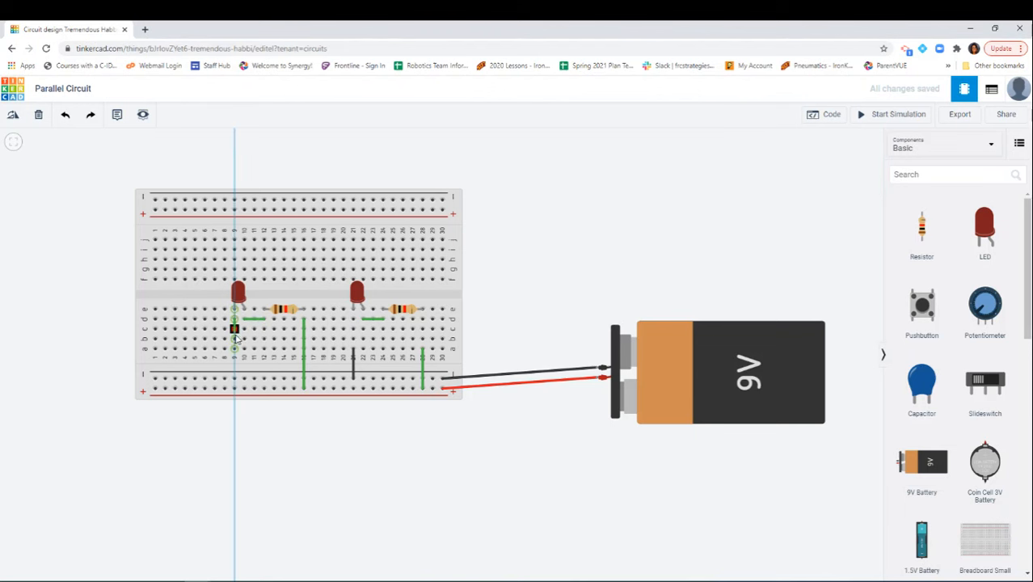
{"action": "left_click", "coordinate": [234, 378]}
{"action": "left_click", "coordinate": [817, 165]}
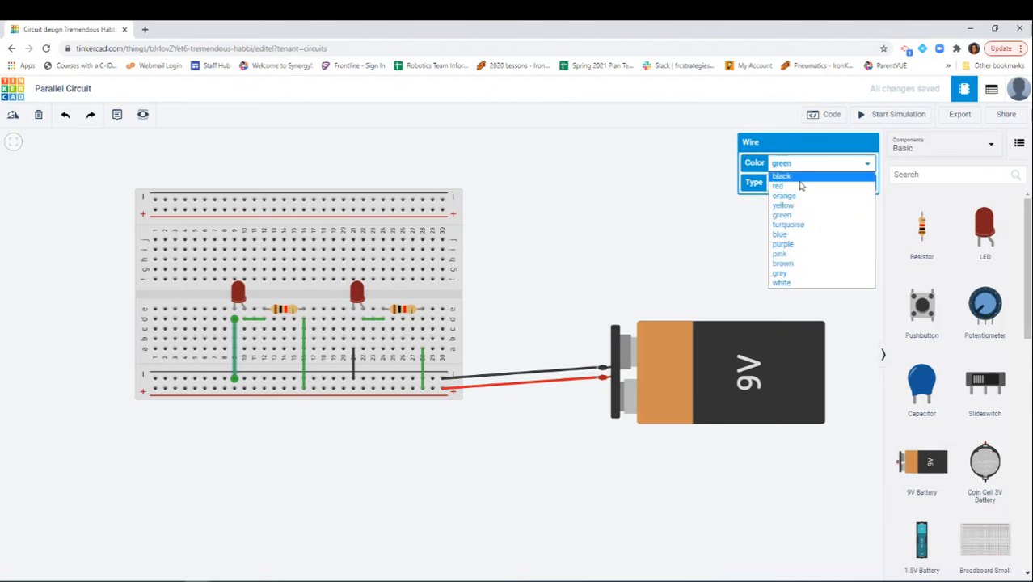
{"action": "left_click", "coordinate": [799, 186]}
Colour the two green positive-rail wires at columns 16 and 28 red
{"action": "left_click", "coordinate": [303, 360]}
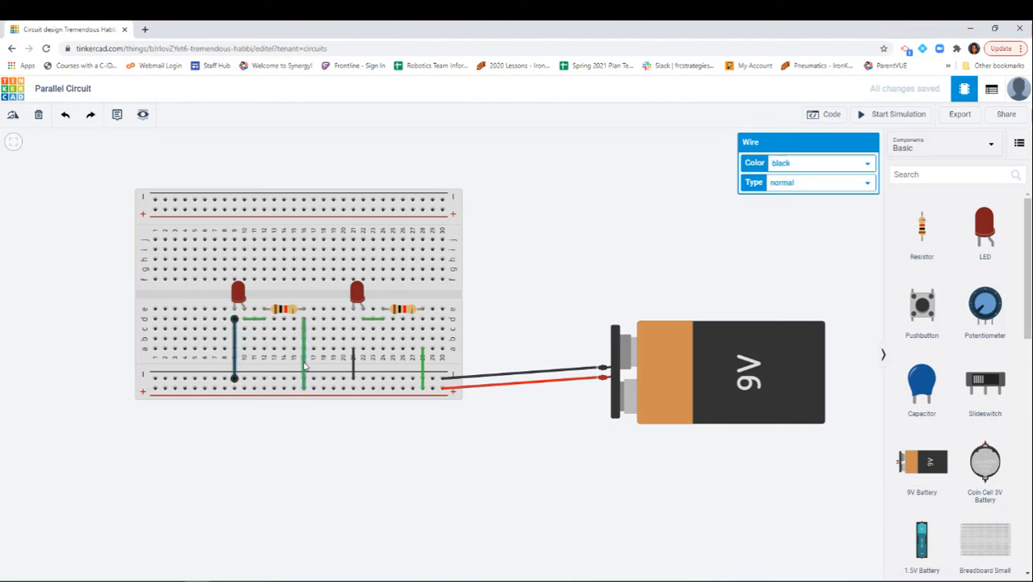
{"action": "left_click", "coordinate": [796, 185]}
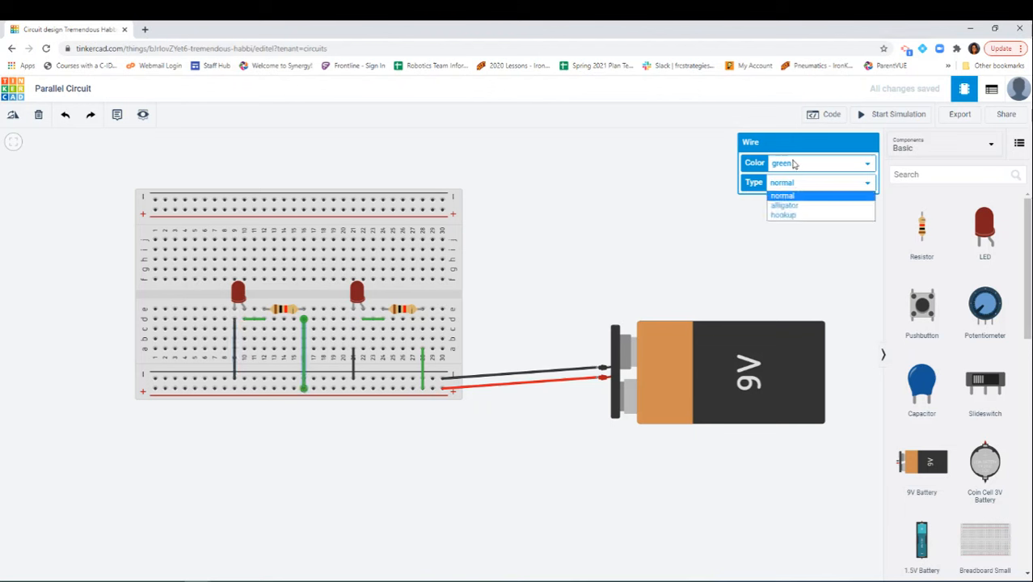
{"action": "left_click", "coordinate": [801, 165]}
{"action": "left_click", "coordinate": [789, 186]}
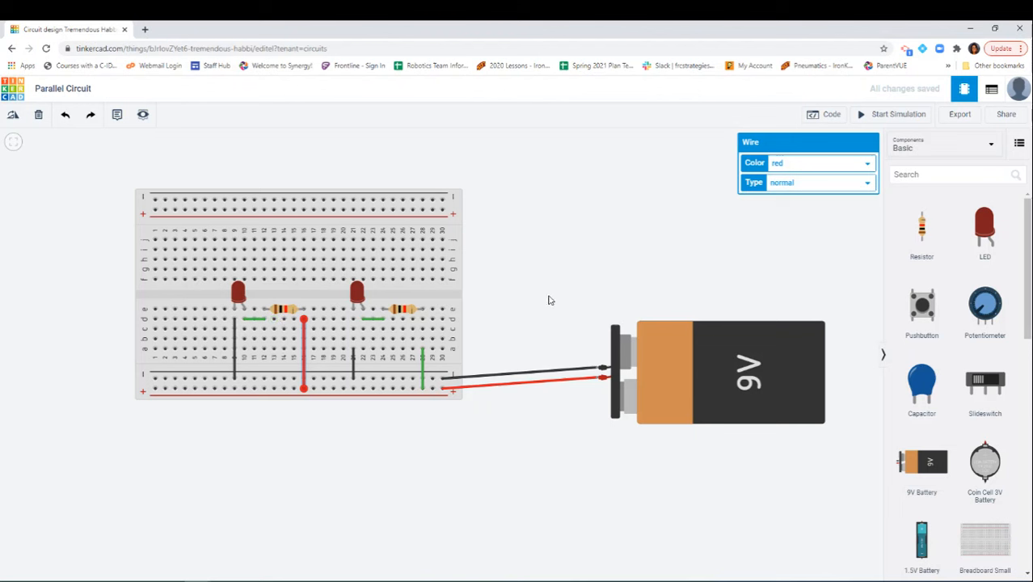
{"action": "left_click", "coordinate": [802, 163]}
{"action": "left_click", "coordinate": [788, 179]}
{"action": "left_click", "coordinate": [577, 197]}
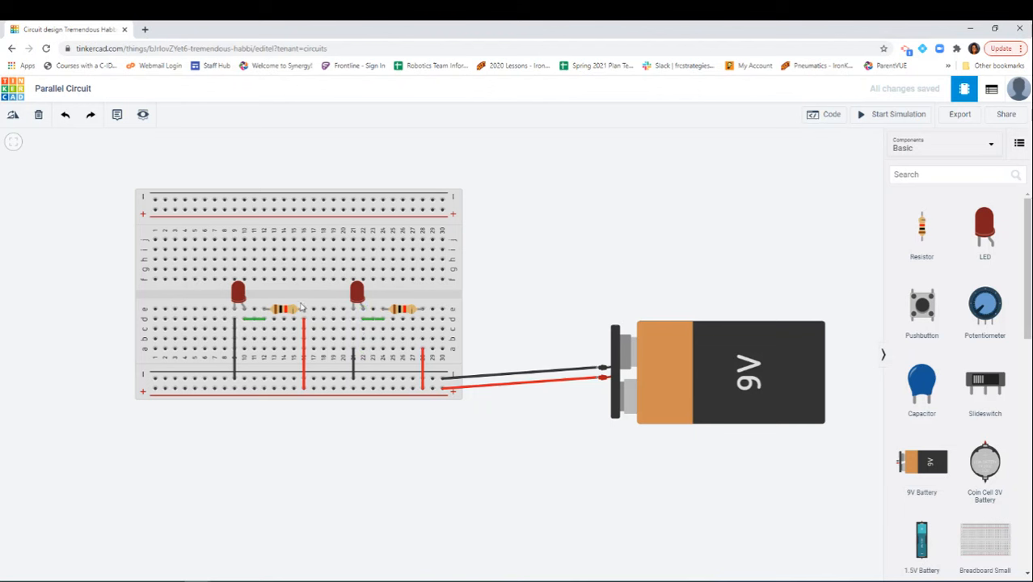
Run the simulation to test both LED branches together, and stop it
{"action": "left_click", "coordinate": [899, 115]}
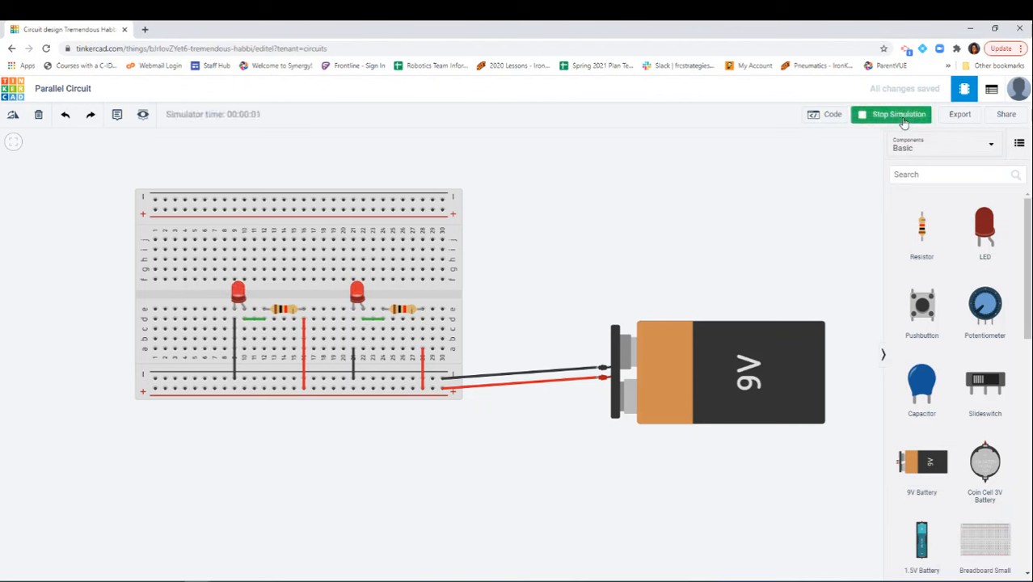
{"action": "left_click", "coordinate": [904, 117]}
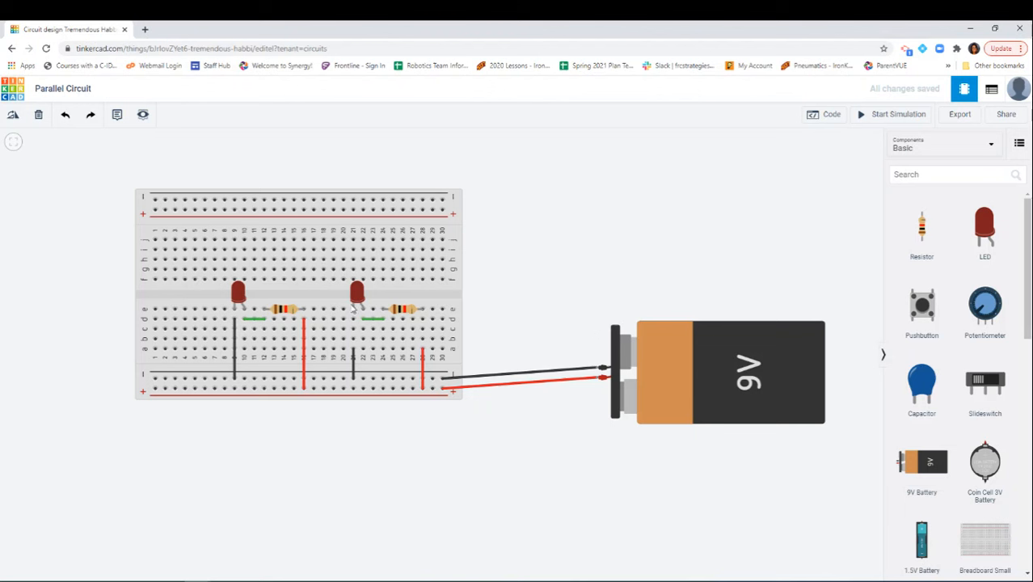
Test the parallel circuit in simulation with the LED at columns 21 and 22 taken off the breadboard, and put that LED back
{"action": "left_click_drag", "start_coordinate": [357, 295], "coordinate": [549, 202]}
{"action": "left_click", "coordinate": [883, 115]}
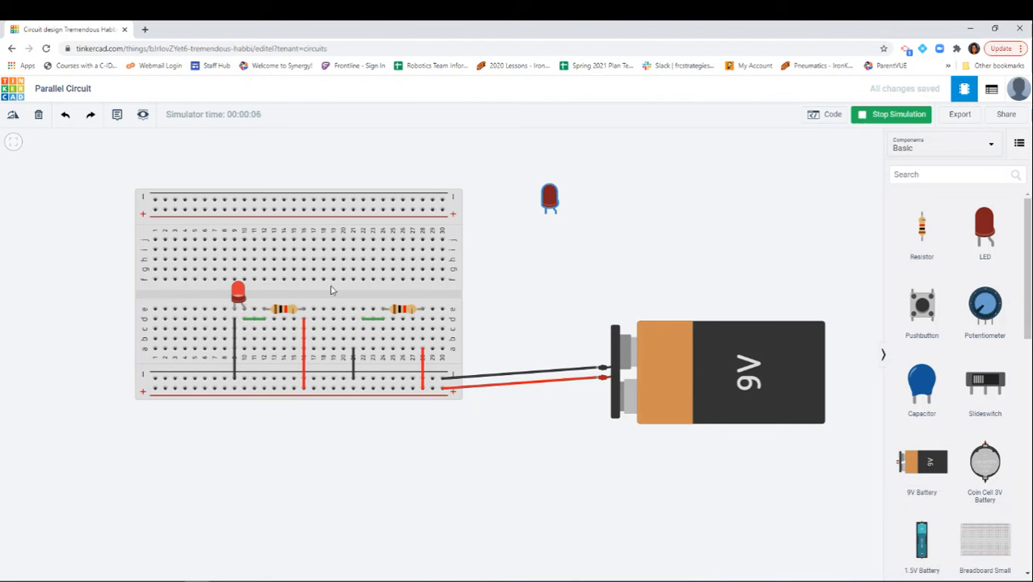
{"action": "left_click", "coordinate": [886, 118]}
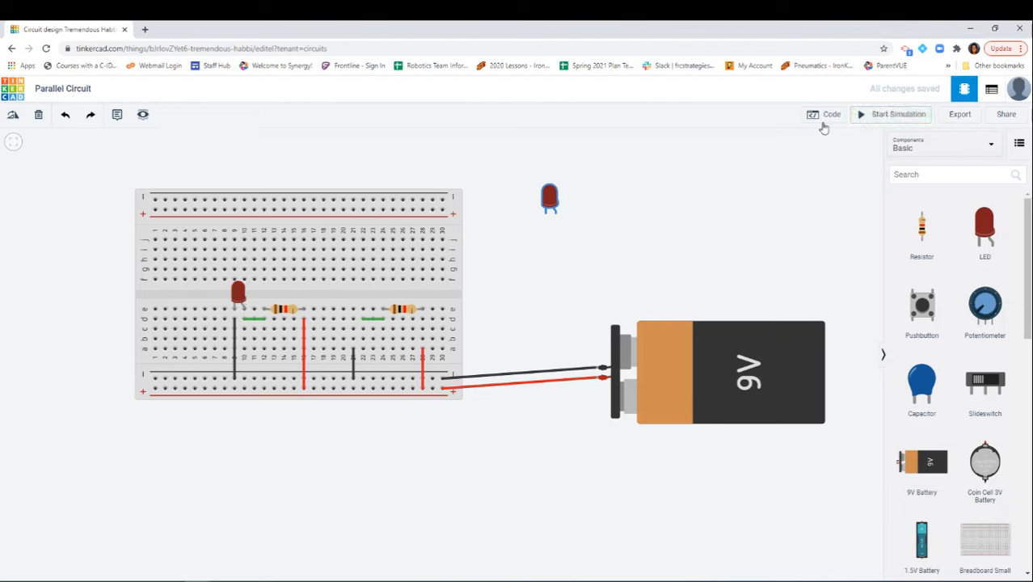
{"action": "left_click_drag", "start_coordinate": [553, 199], "coordinate": [358, 295]}
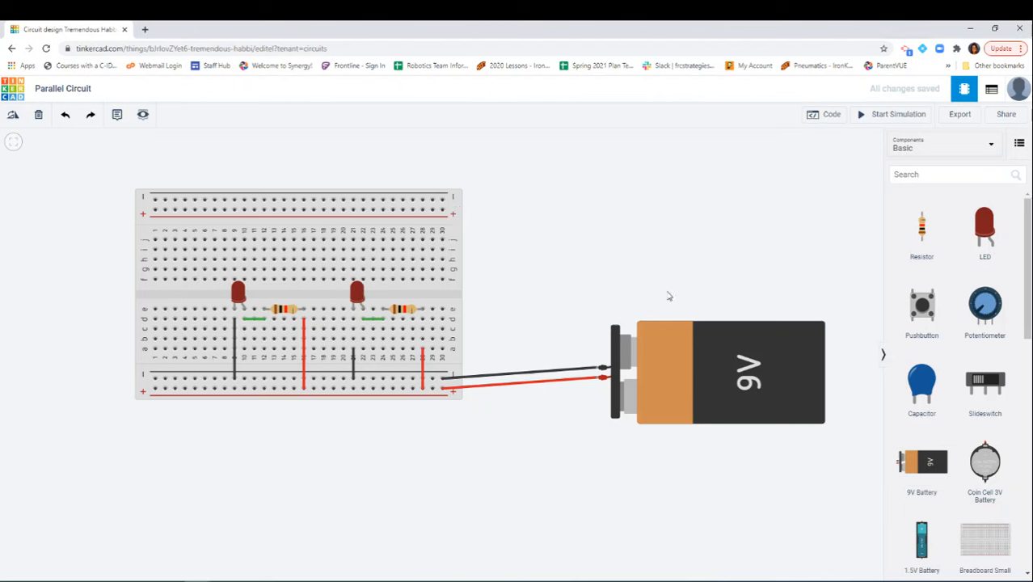